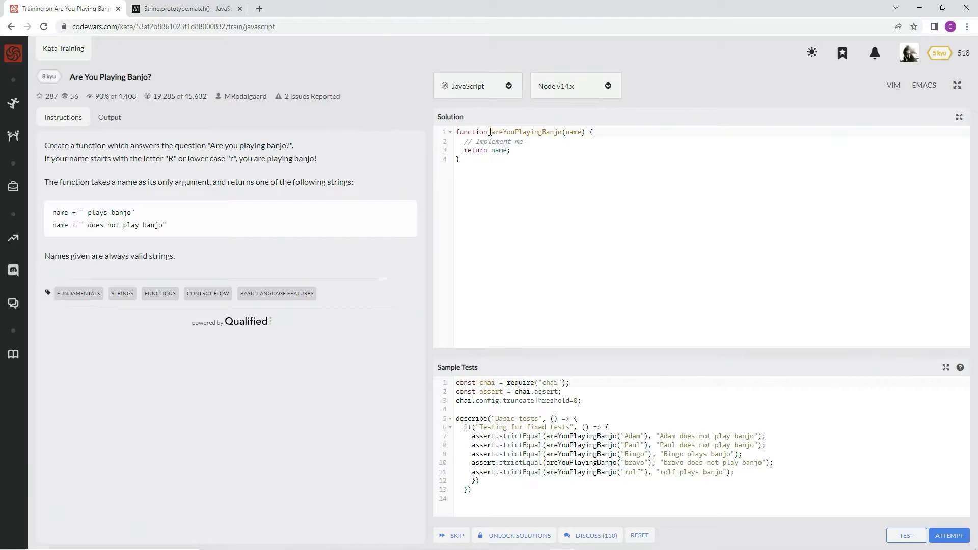
Step: Rewrite the starter function as the one-liner areYouPlayingBanjo = name => name + ()
left_click_drag(492, 132, 455, 131)
key("BackSpace")
left_click(526, 132)
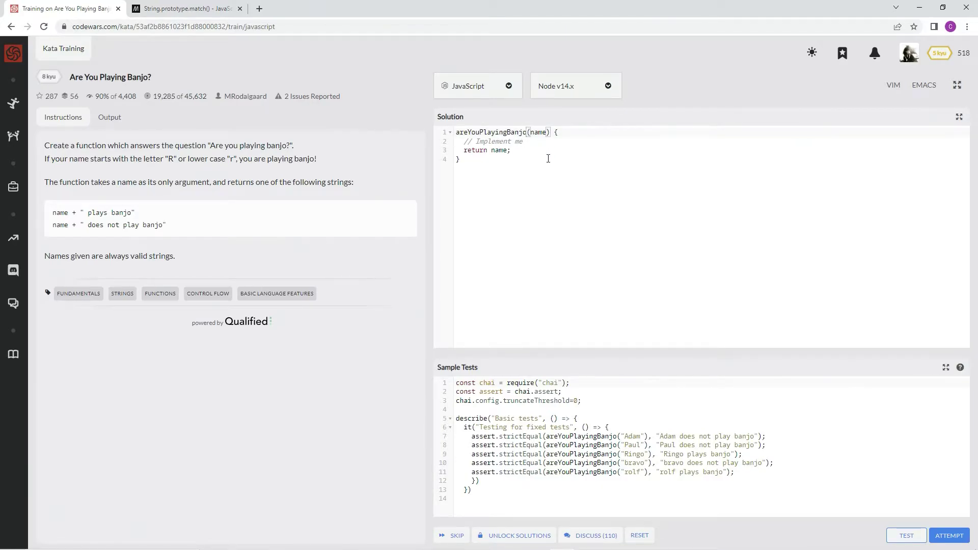
type("=")
key("Delete")
key("Delete")
key("Delete")
key("Delete")
key("Delete")
key("Delete")
key("Delete")
key("Delete")
key("Delete")
key("Delete")
key("Delete")
key("Delete")
key("Delete")
key("Delete")
key("Delete")
key("Delete")
type("=>")
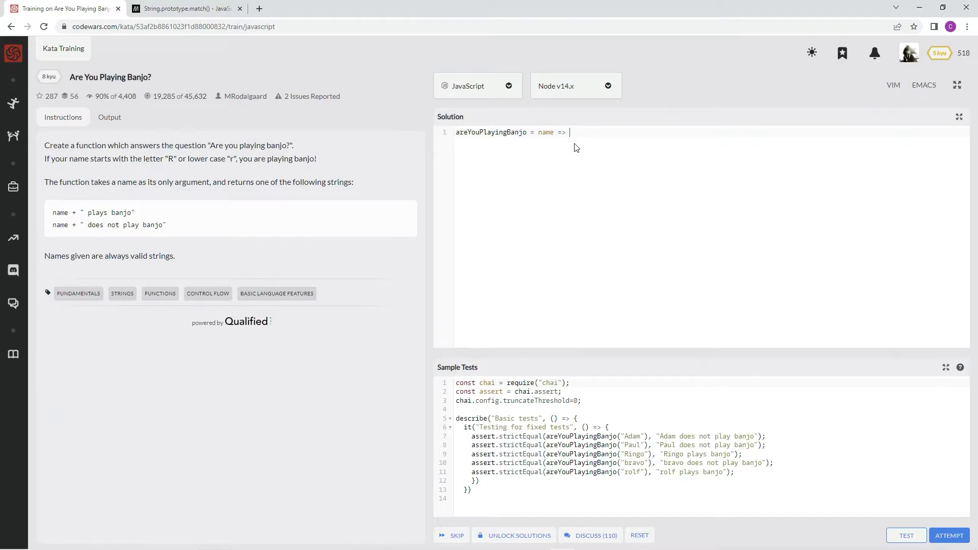
type("name + ")
type("(")
Step: Read MDN's String.prototype.match() page and its regex Try it example
left_click(203, 9)
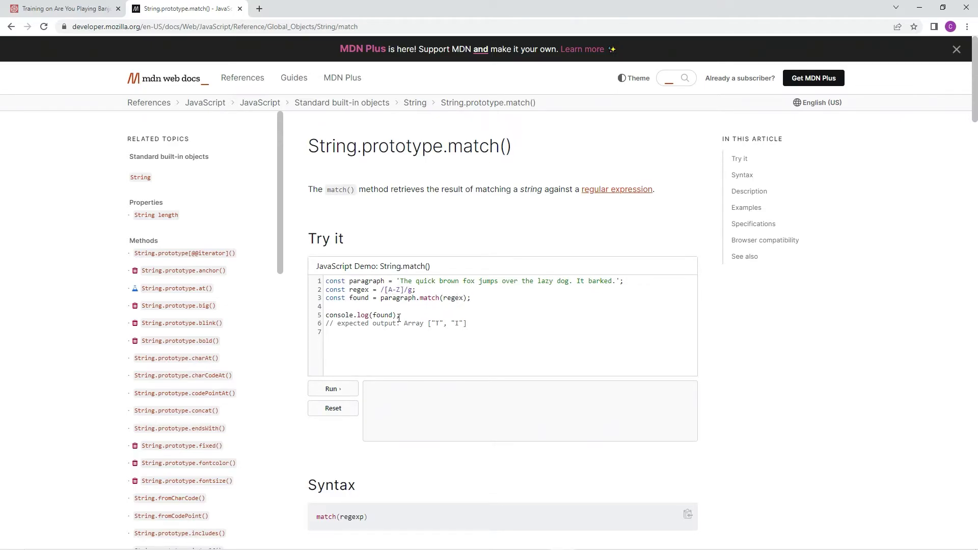
Step: Write name.match(/^r/i) inside the parentheses of the Banjo solution
left_click(98, 9)
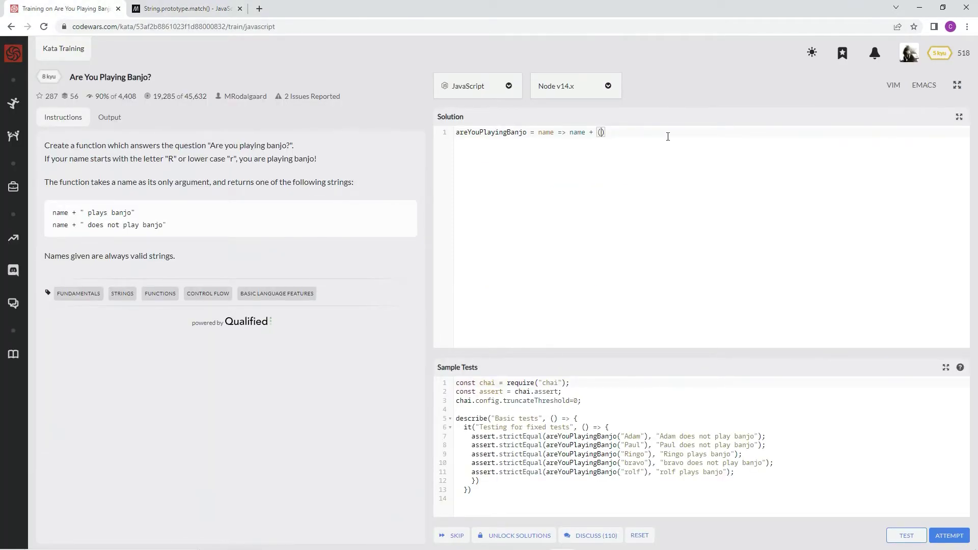
type("name.match(")
type("/")
type("/")
type("^")
type("r")
key("Right")
type("i)")
type(" =")
type(">")
Step: Add the ternary branches ' plays banjo' and ' does not play banjo', fixing typos
key("BackSpace")
key("BackSpace")
key("BackSpace")
type("?")
type(" ' plays banjo")
type("' : ")
type("' ")
type("does")
key("BackSpace")
key("BackSpace")
type("es not play banjo")
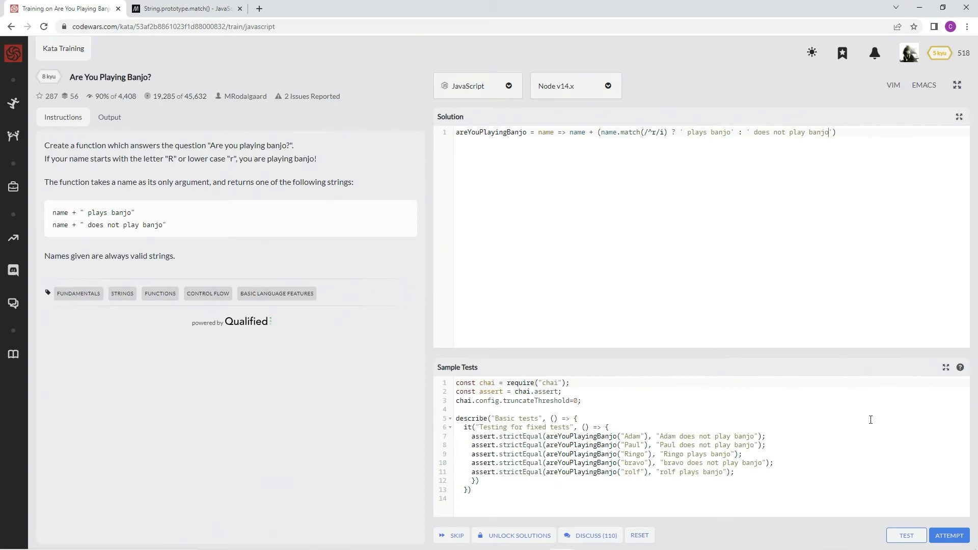
Step: Run the sample tests and then the full suite, passing all 101 tests
left_click(906, 536)
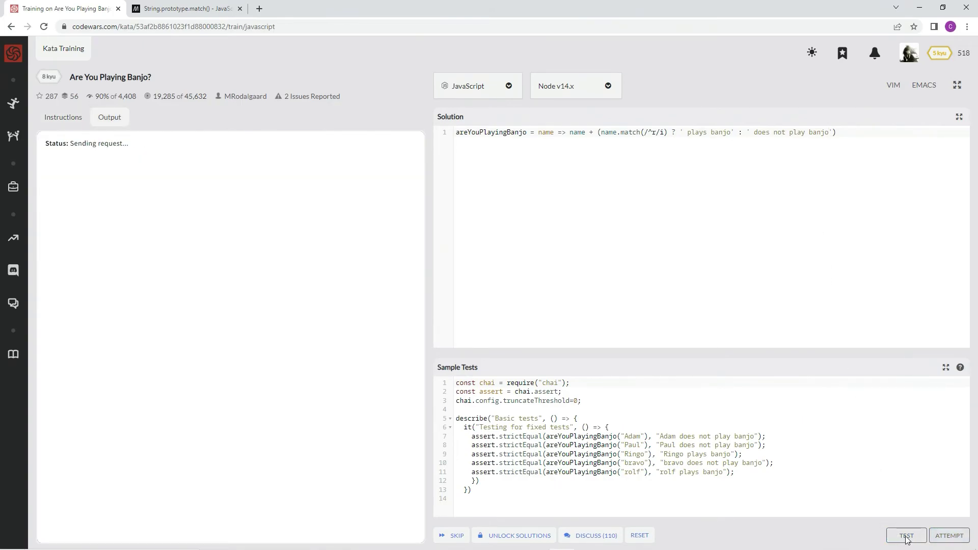
left_click(962, 536)
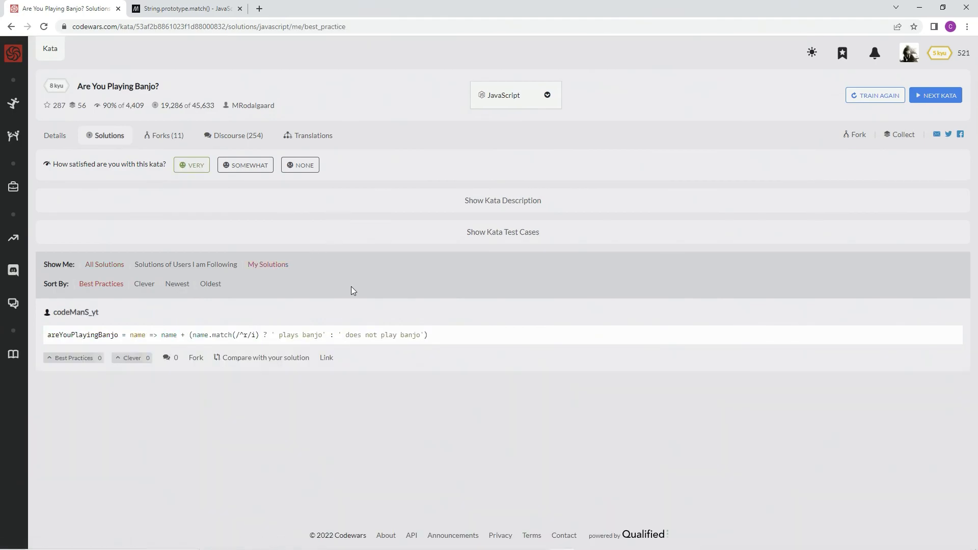
Step: Give the submitted Banjo solution a Best Practices vote
left_click(80, 357)
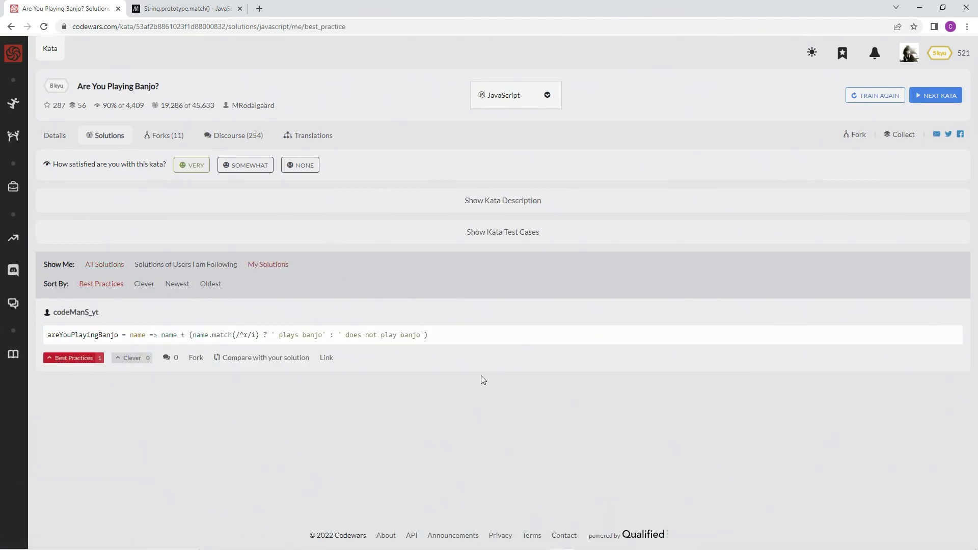